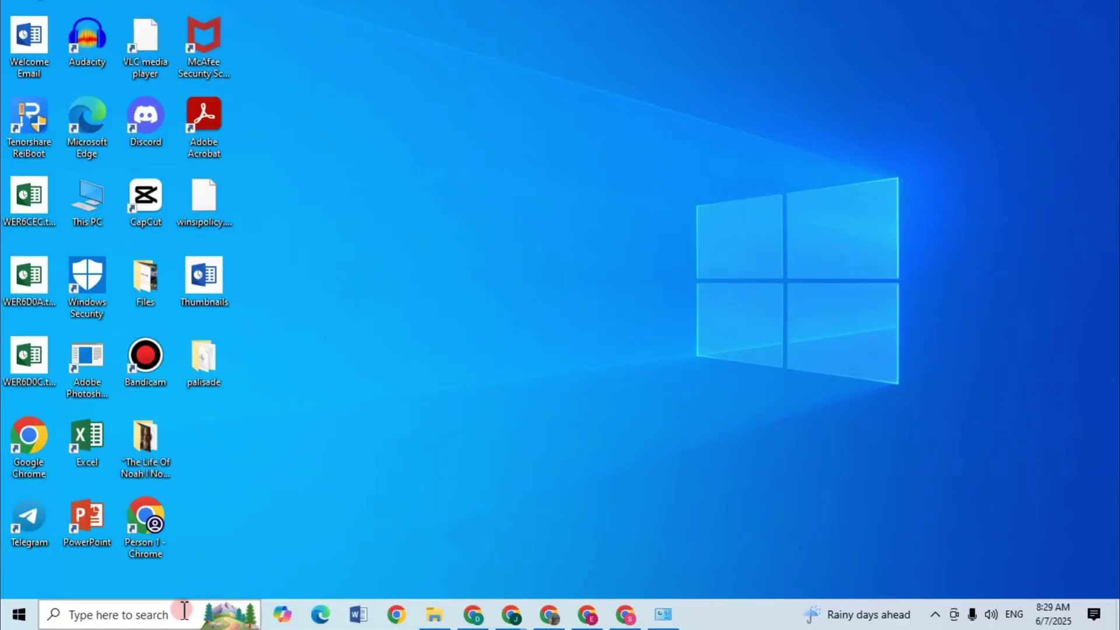
Step: Search Windows for 'cale' and launch the Calendar app from the results
click(140, 615)
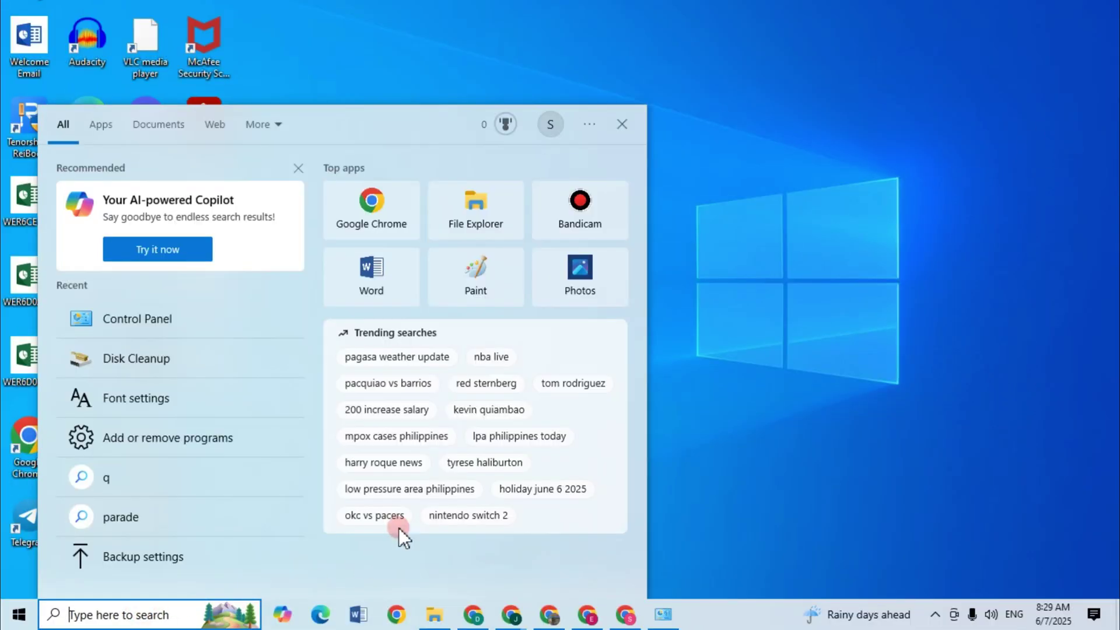
text(cale)
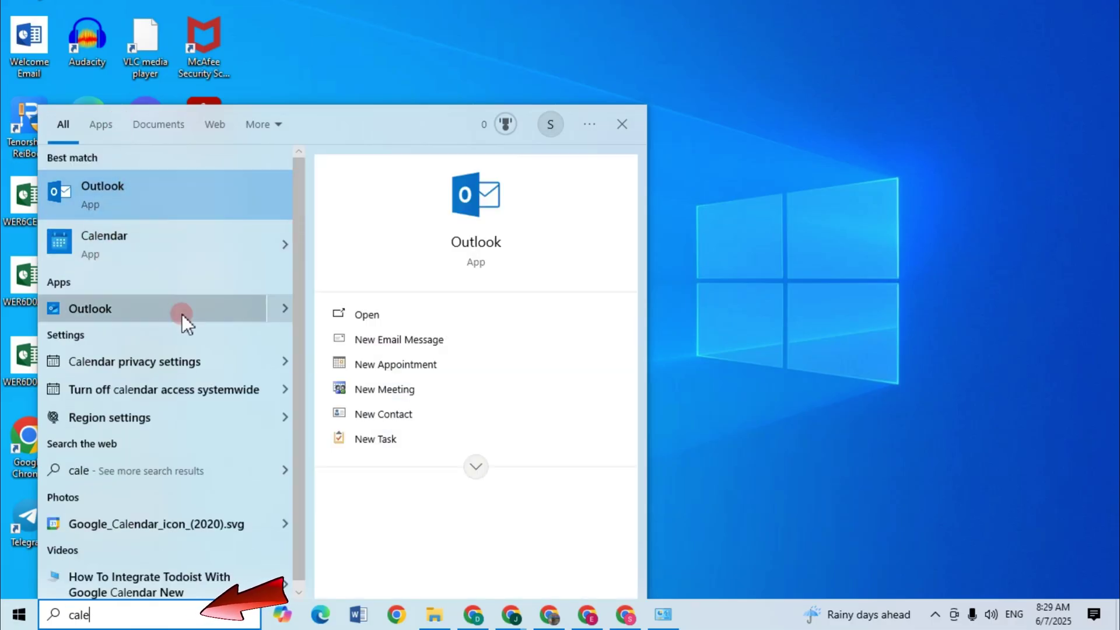
click(144, 244)
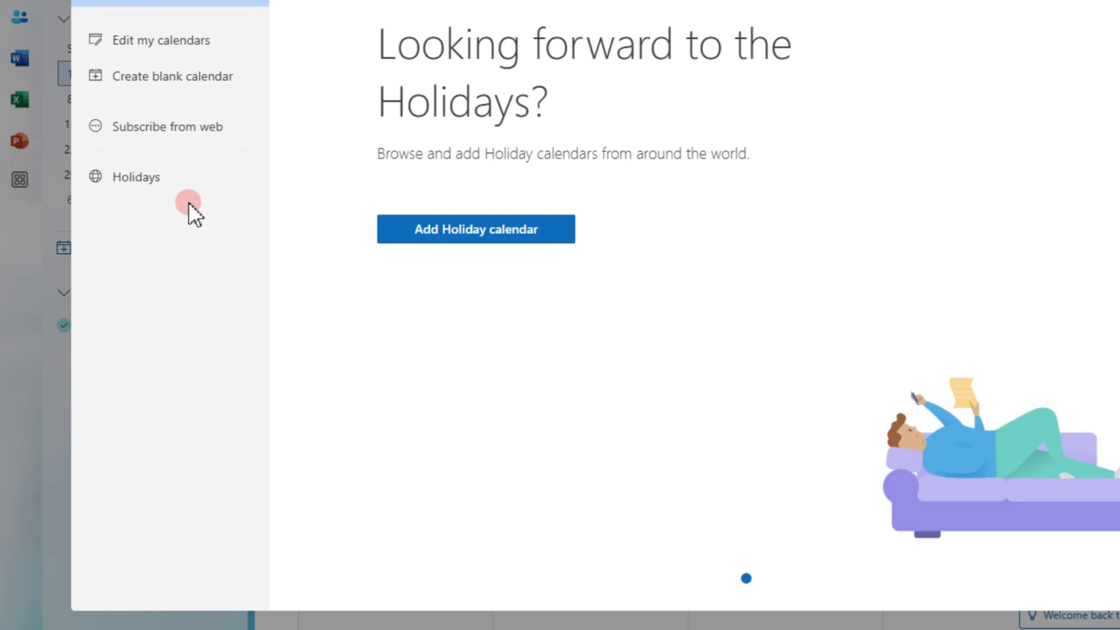
Step: Start adding a calendar, dismiss the notices, and choose Subscribe from web
click(171, 50)
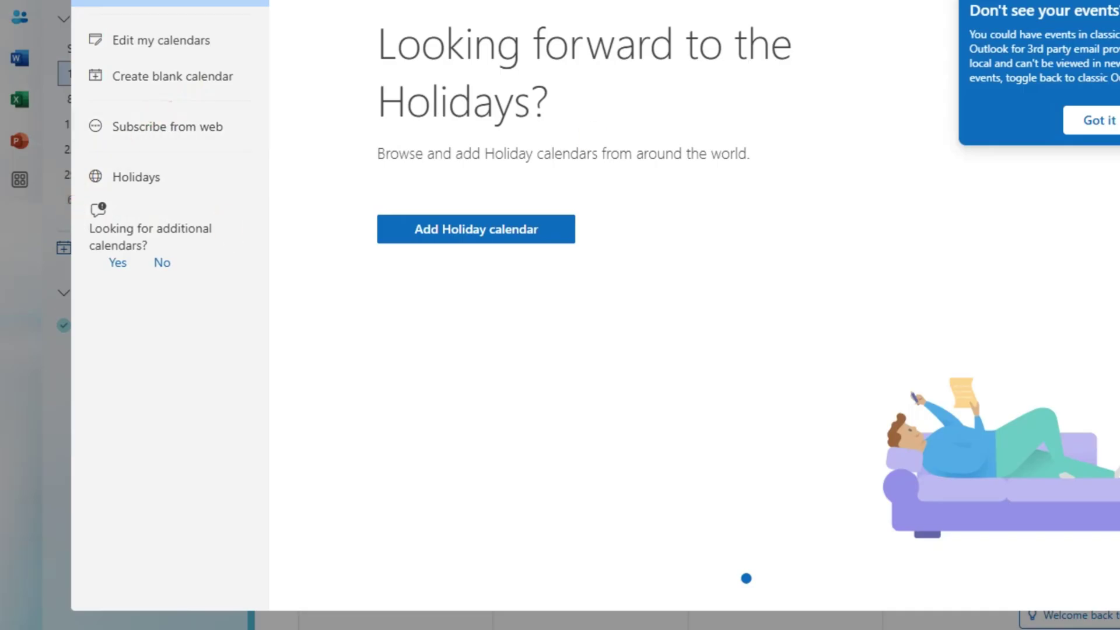
click(1103, 122)
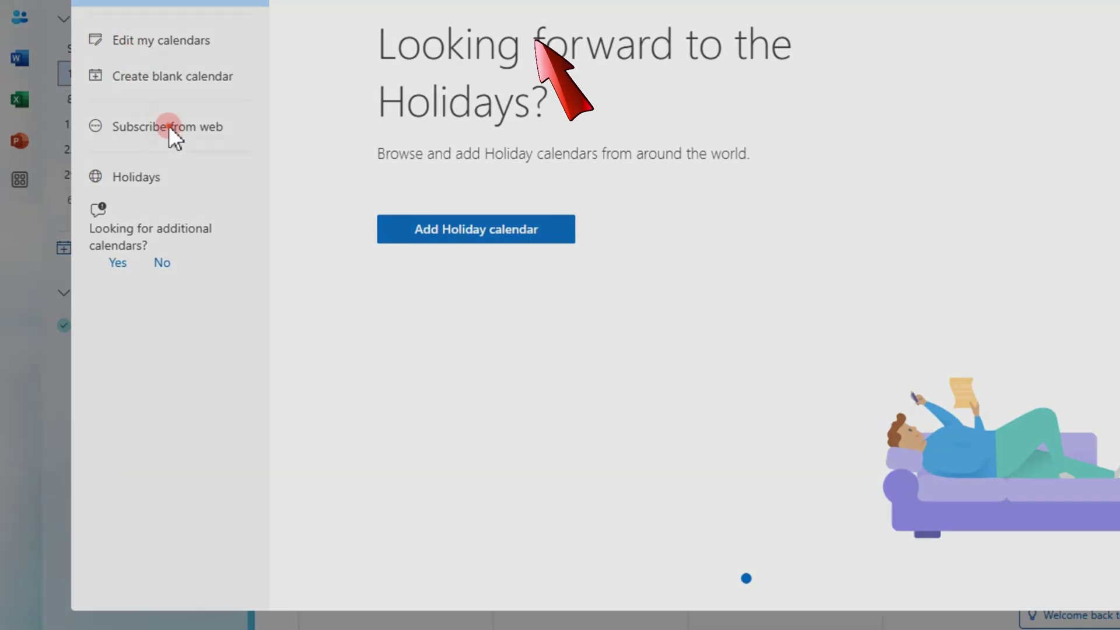
click(169, 126)
click(798, 144)
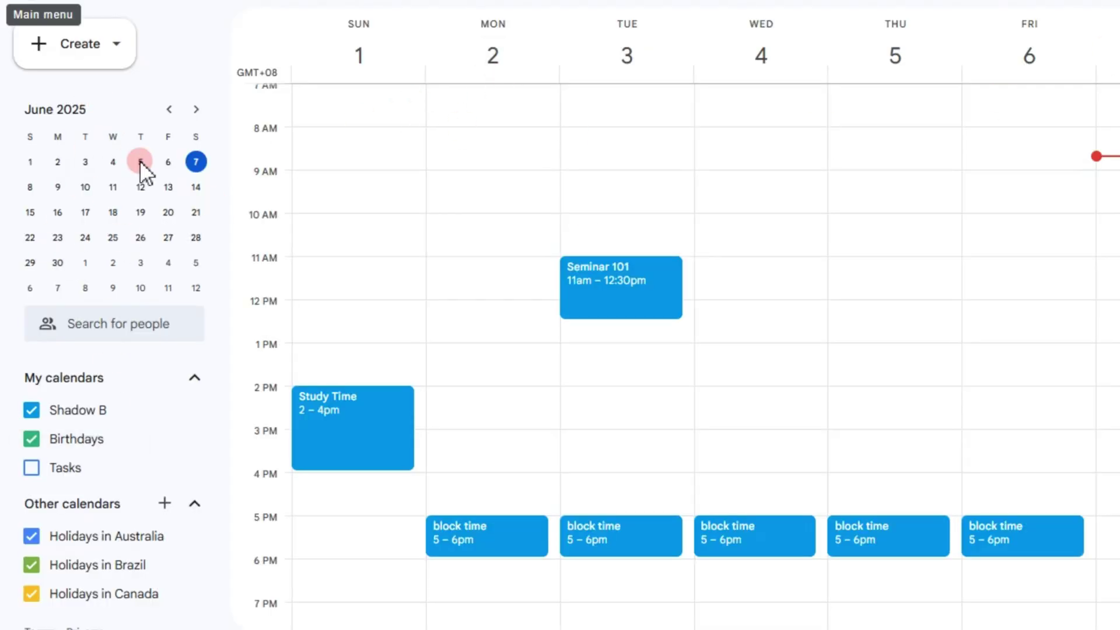
mouse_move(99, 536)
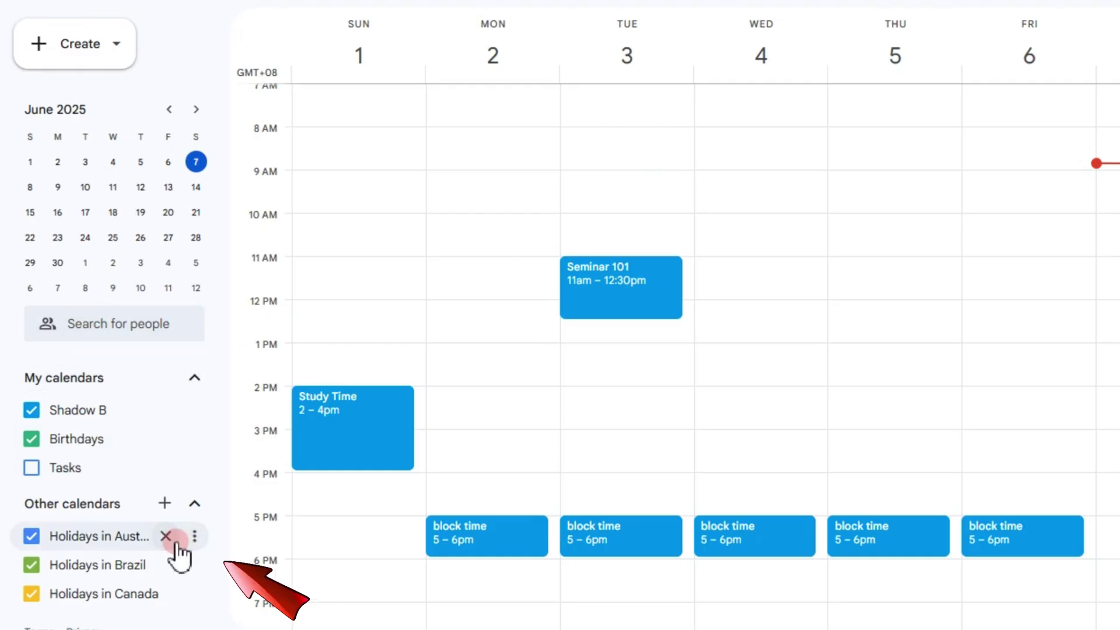
Step: Open Settings for Holidays in Australia from its three-dot menu
click(197, 537)
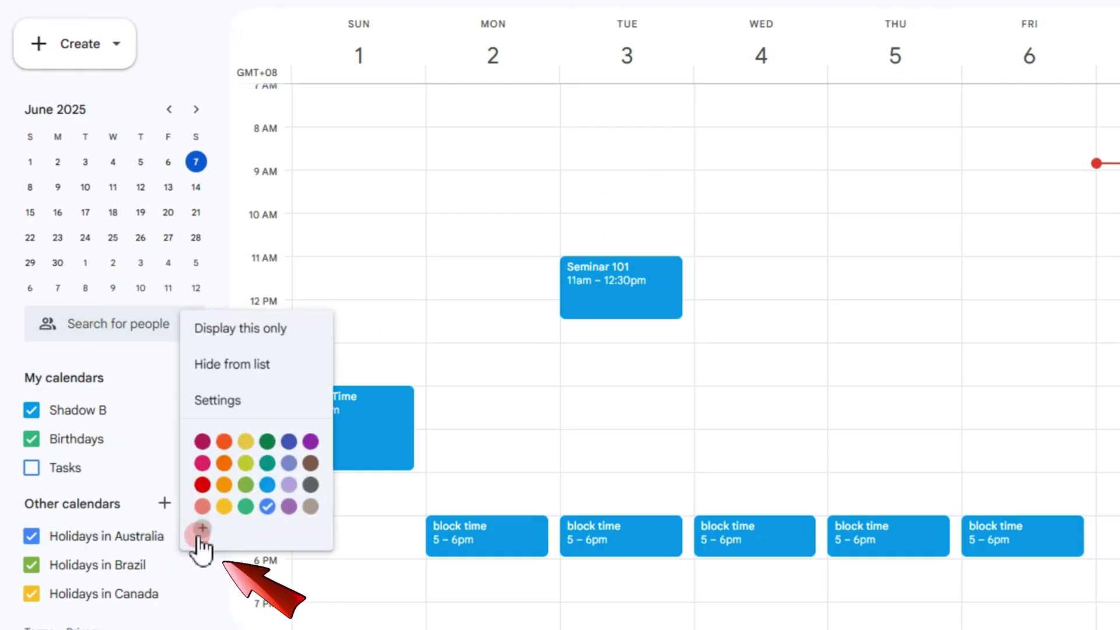
click(240, 403)
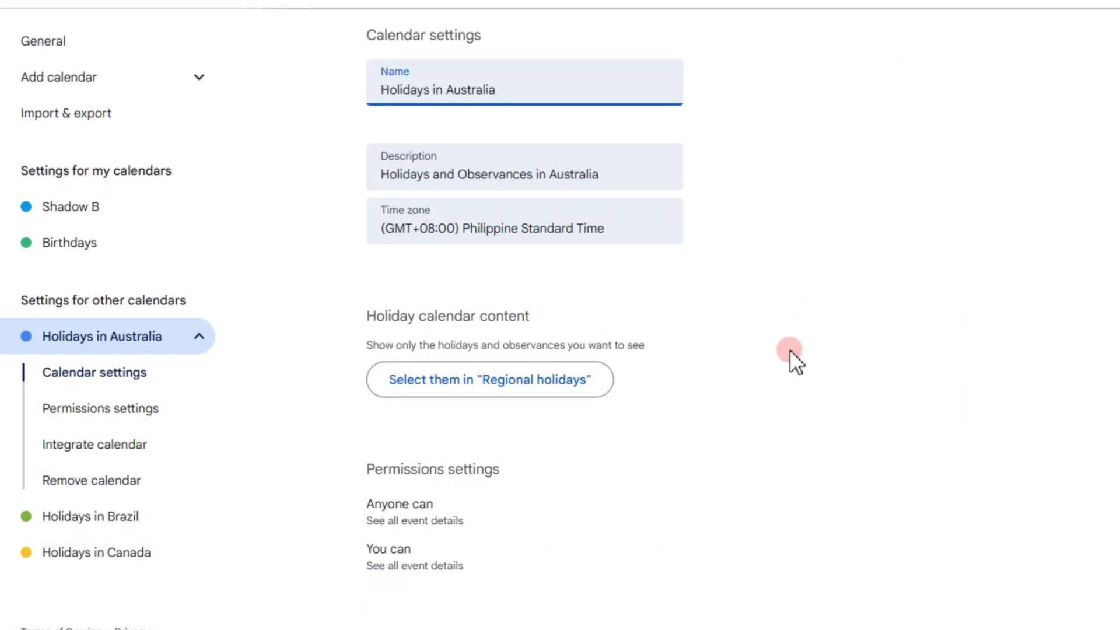
scroll(792, 385, down, 4)
scroll(805, 523, down, 1)
scroll(633, 555, down, 2)
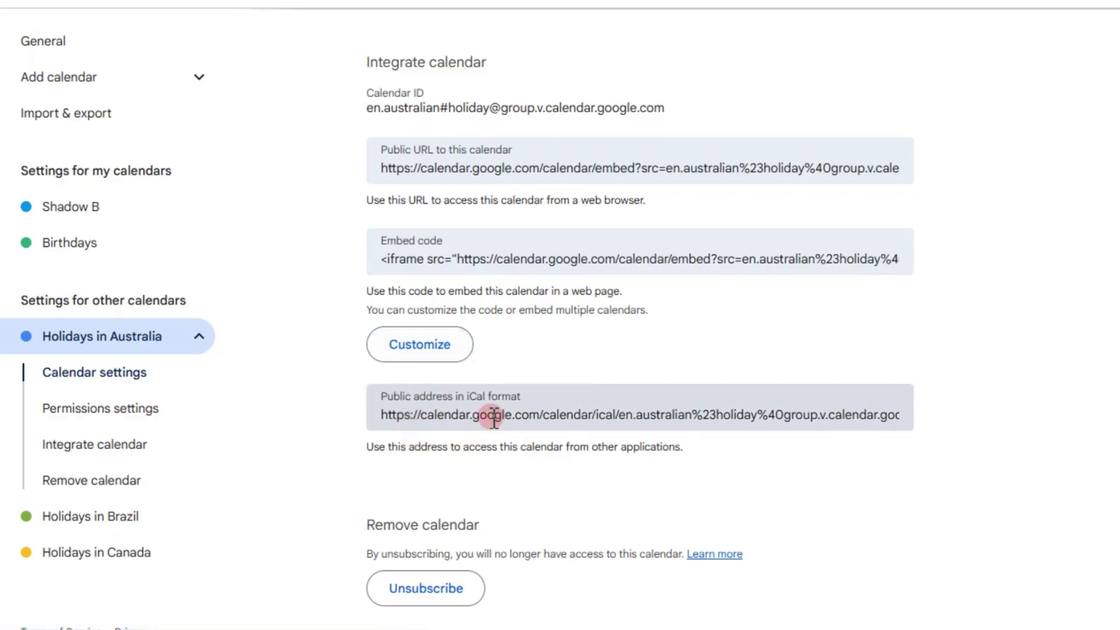
Step: Copy the Holidays in Australia 'Public address in iCal format' URL
click(535, 415)
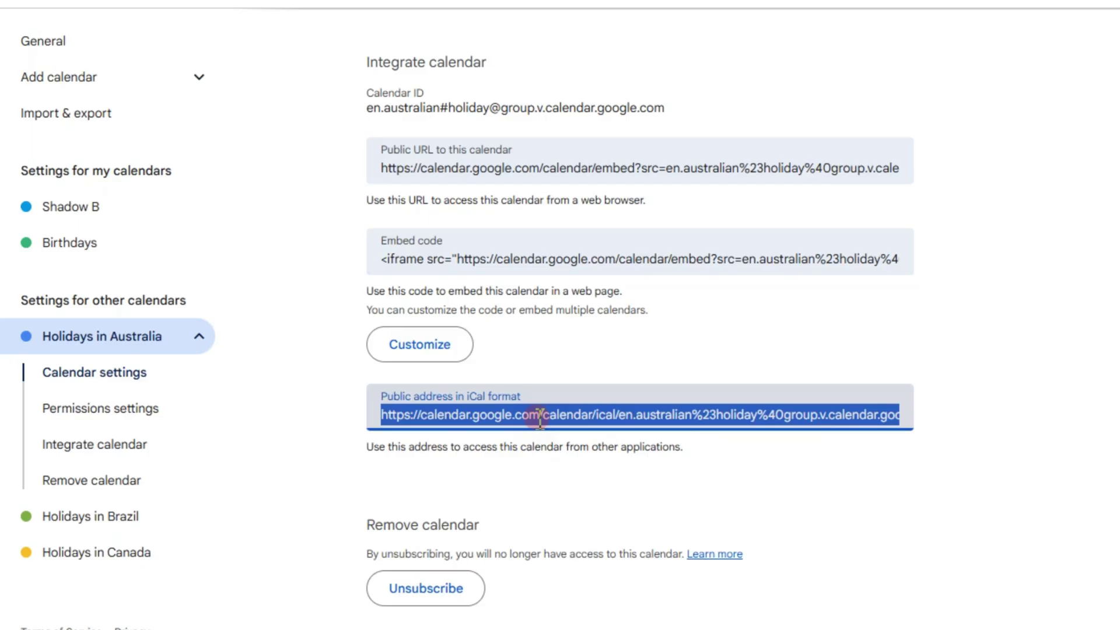
right_click(537, 418)
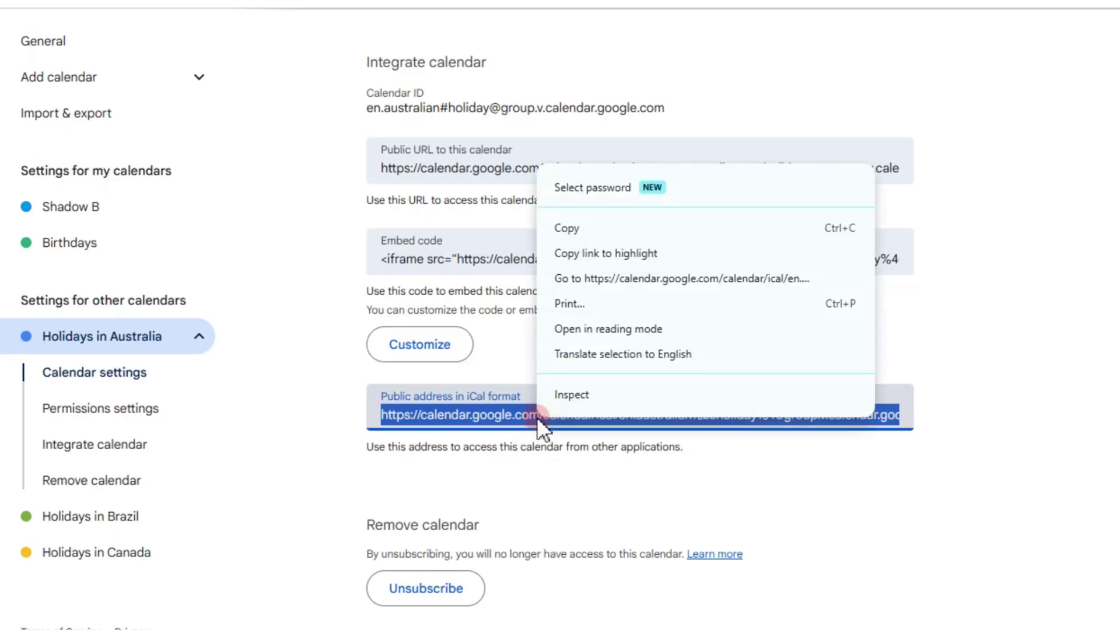
click(582, 230)
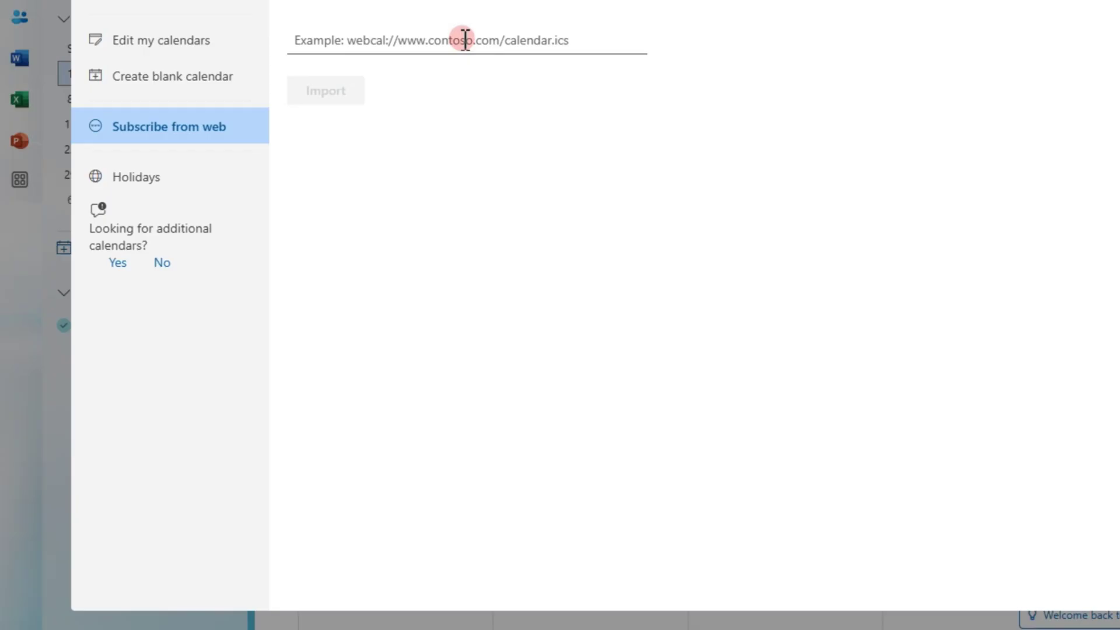
Step: Paste the iCal URL, pick the house charm, name it 'Holiday', and import it
click(465, 40)
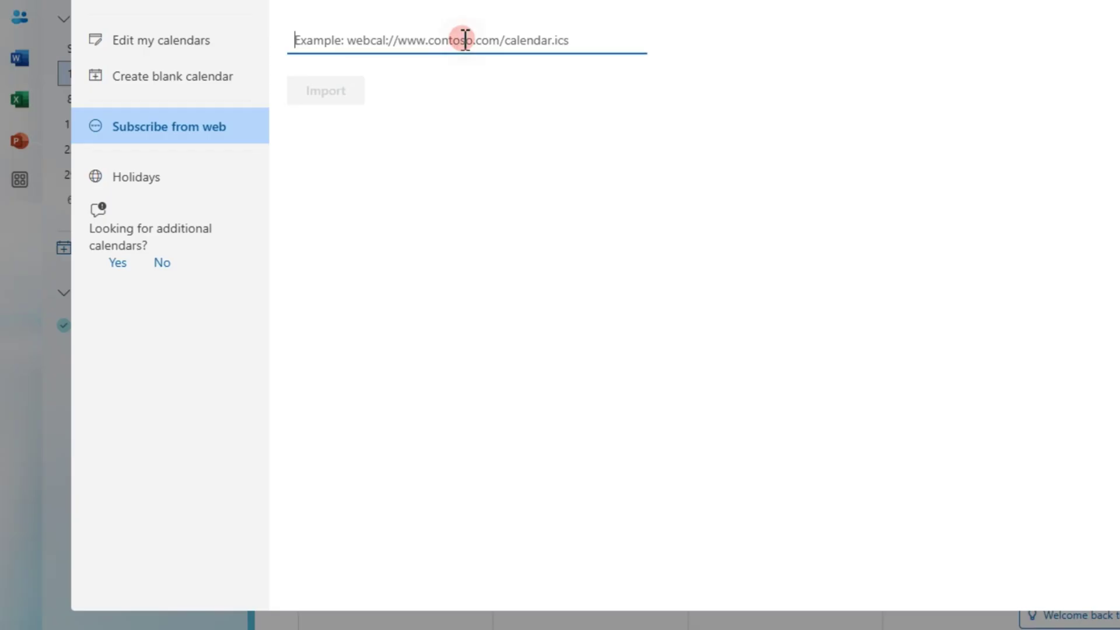
key(ctrl+v)
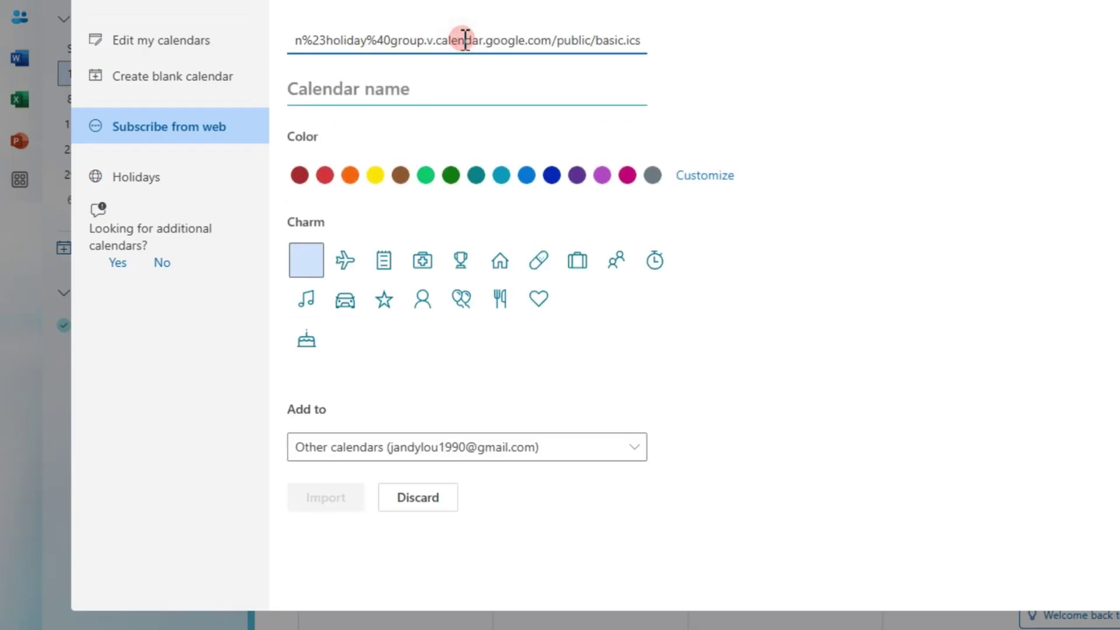
click(337, 178)
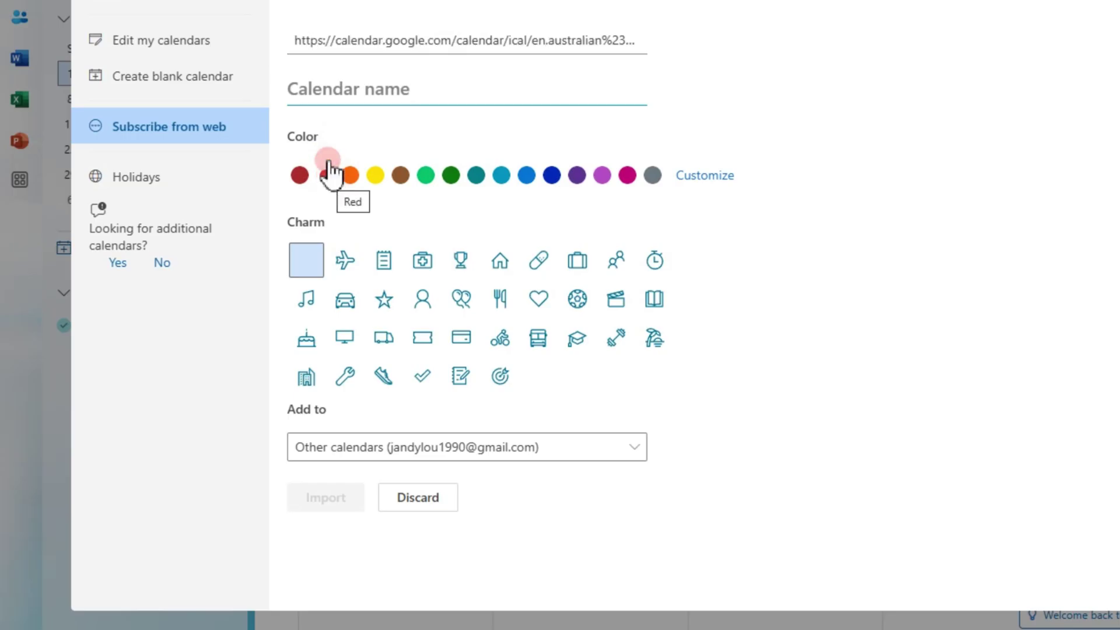
click(345, 260)
click(384, 259)
click(500, 262)
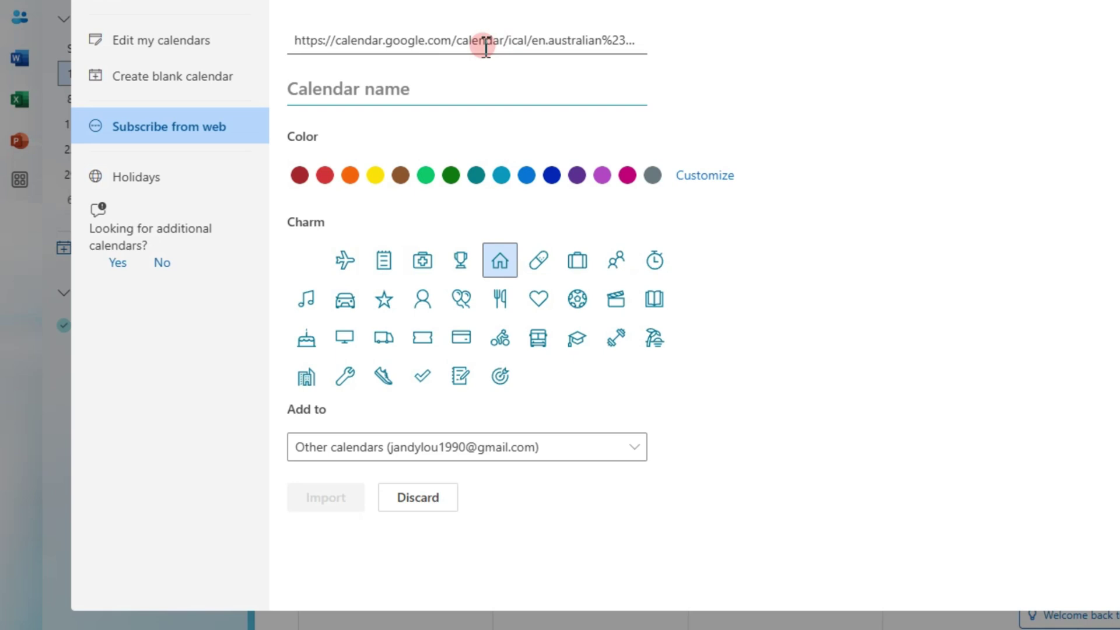
click(432, 96)
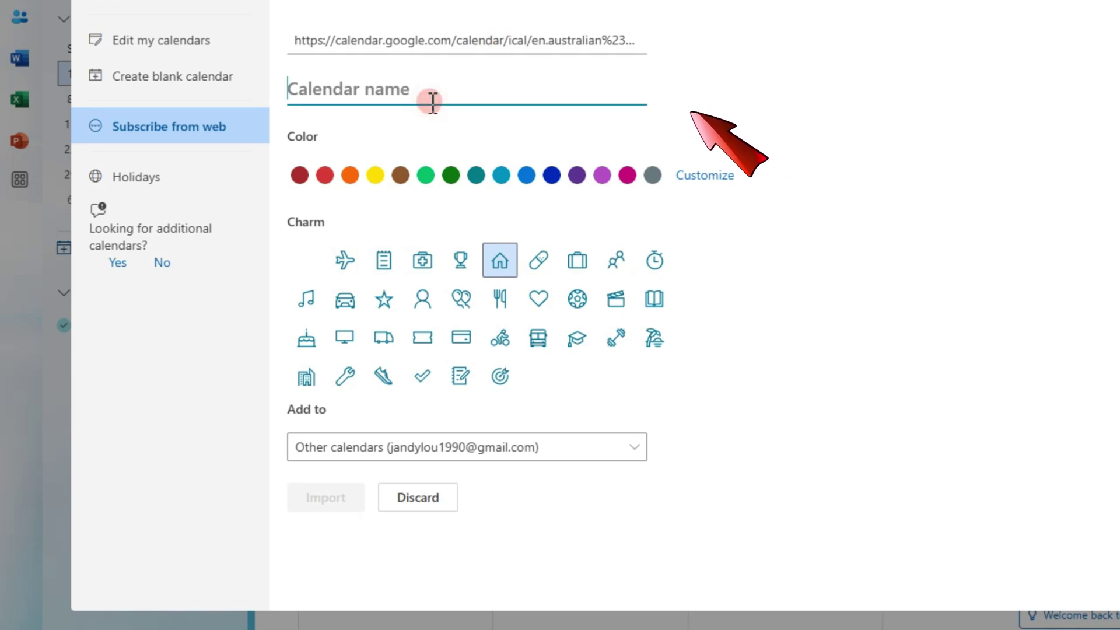
text(Holiday)
click(325, 498)
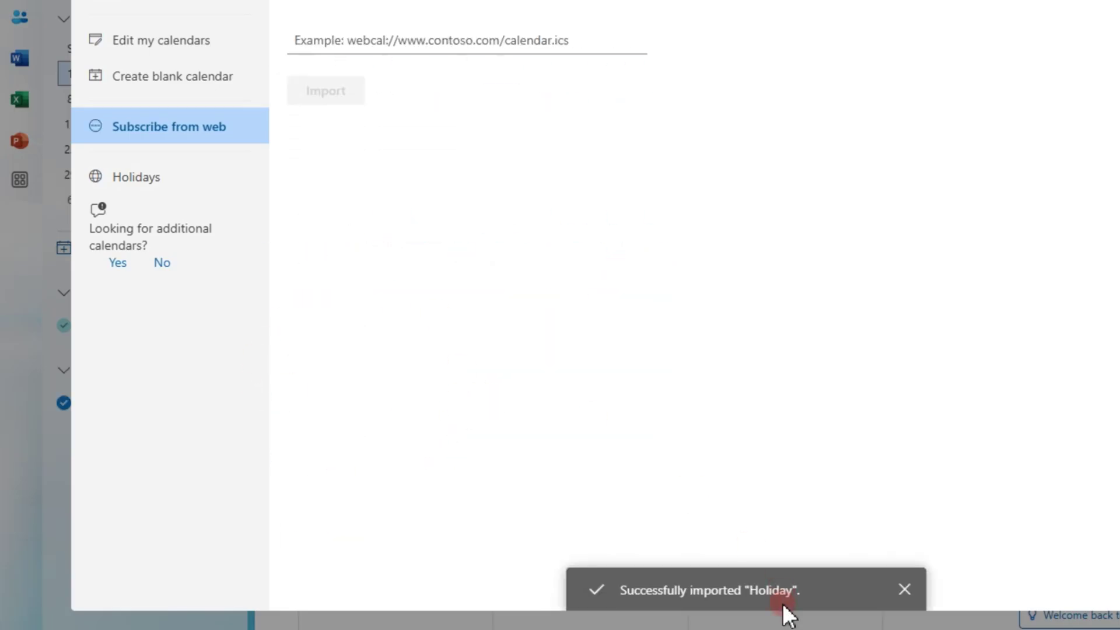
Step: Close the Add calendar panel, uncheck Holiday, and show all calendars
click(13, 263)
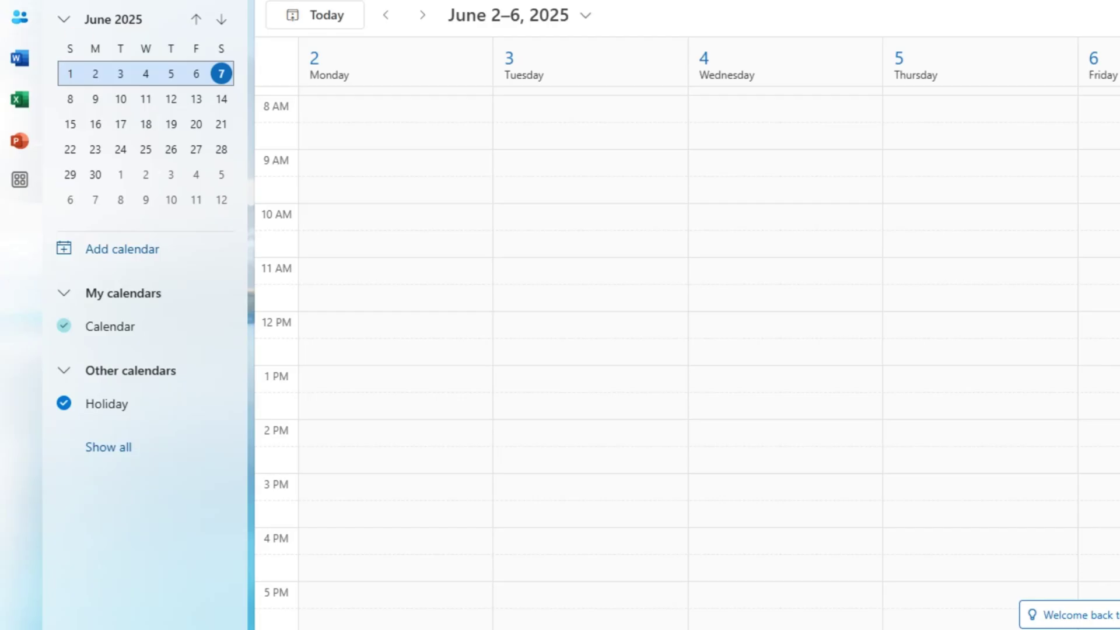
click(114, 405)
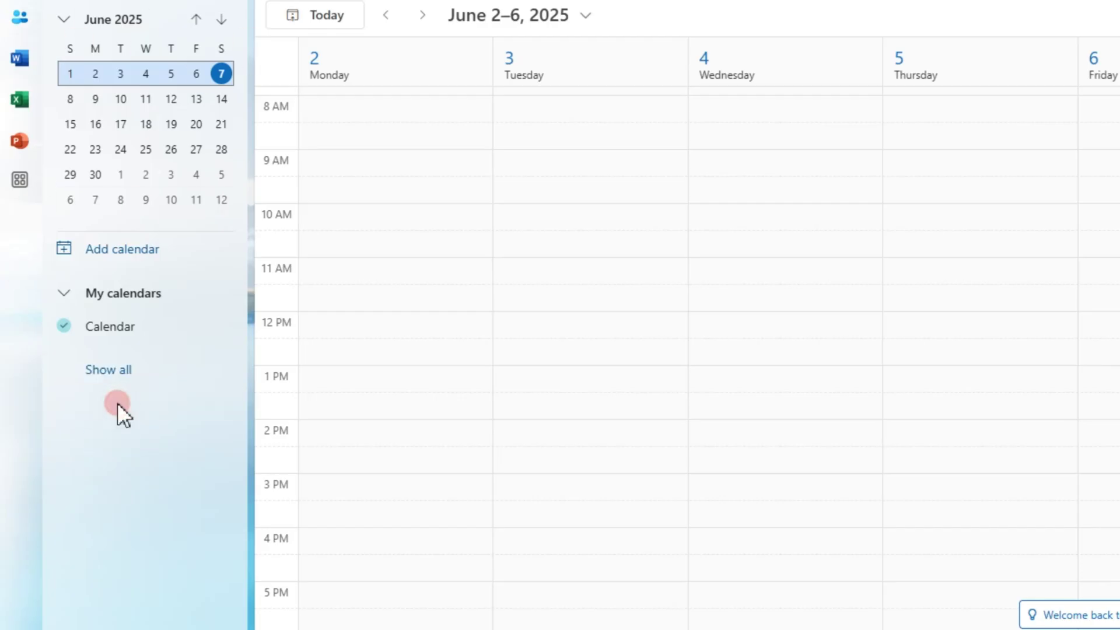
click(118, 371)
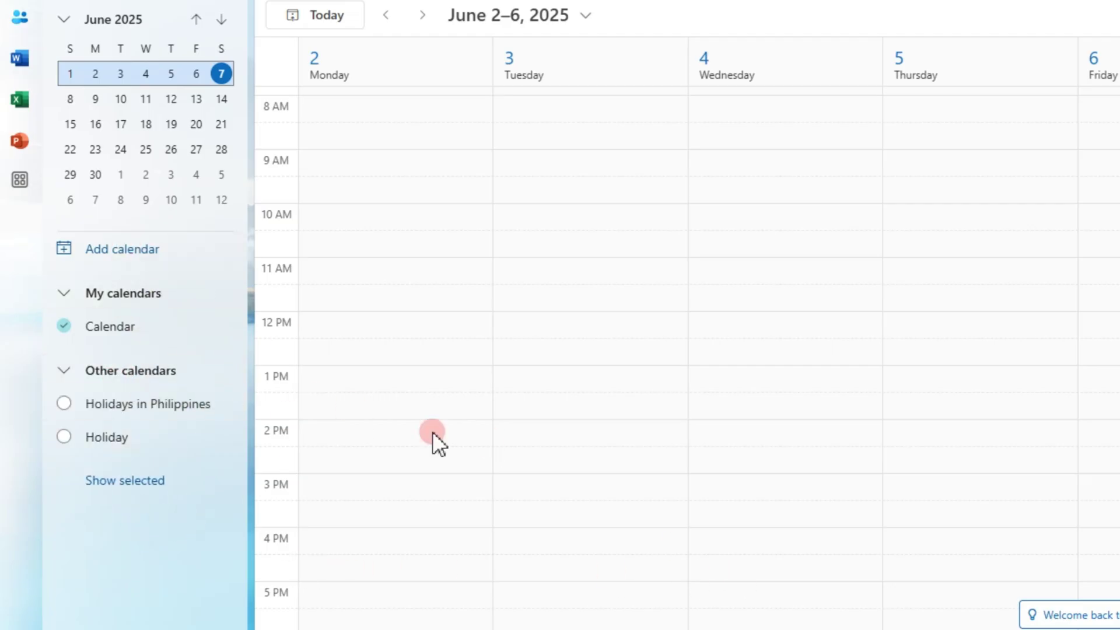
click(300, 474)
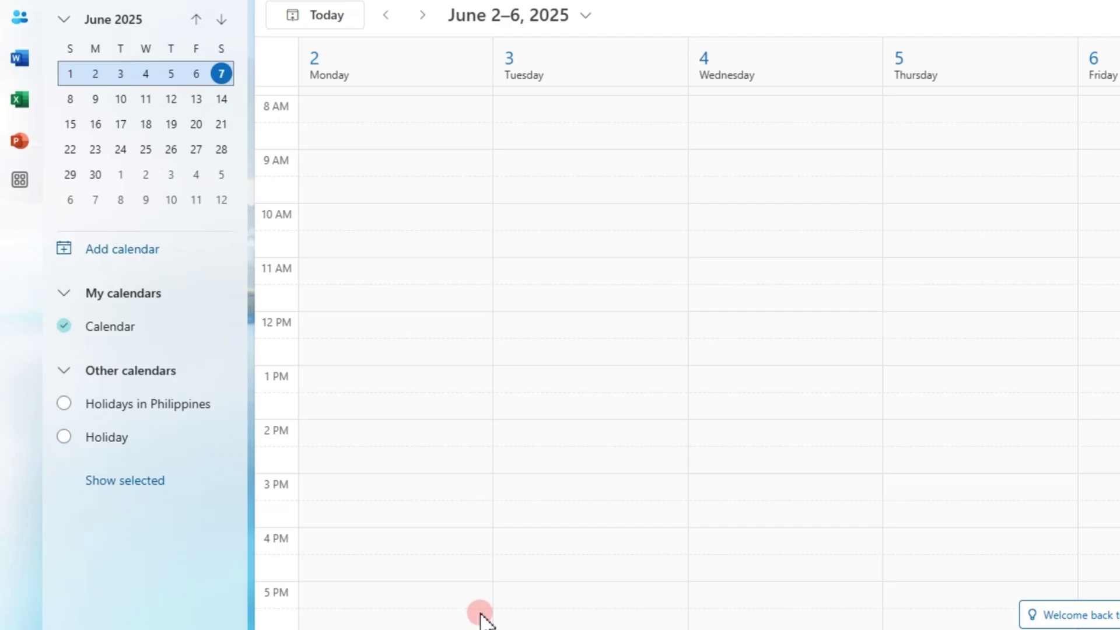
Step: Reopen the Add calendar window from the left pane
click(151, 254)
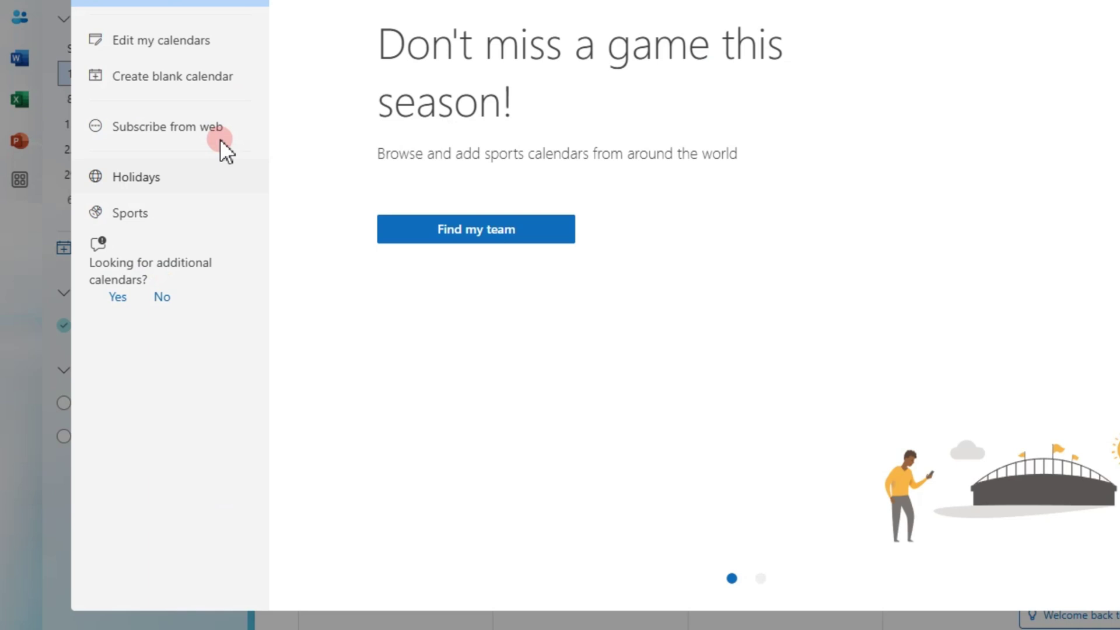